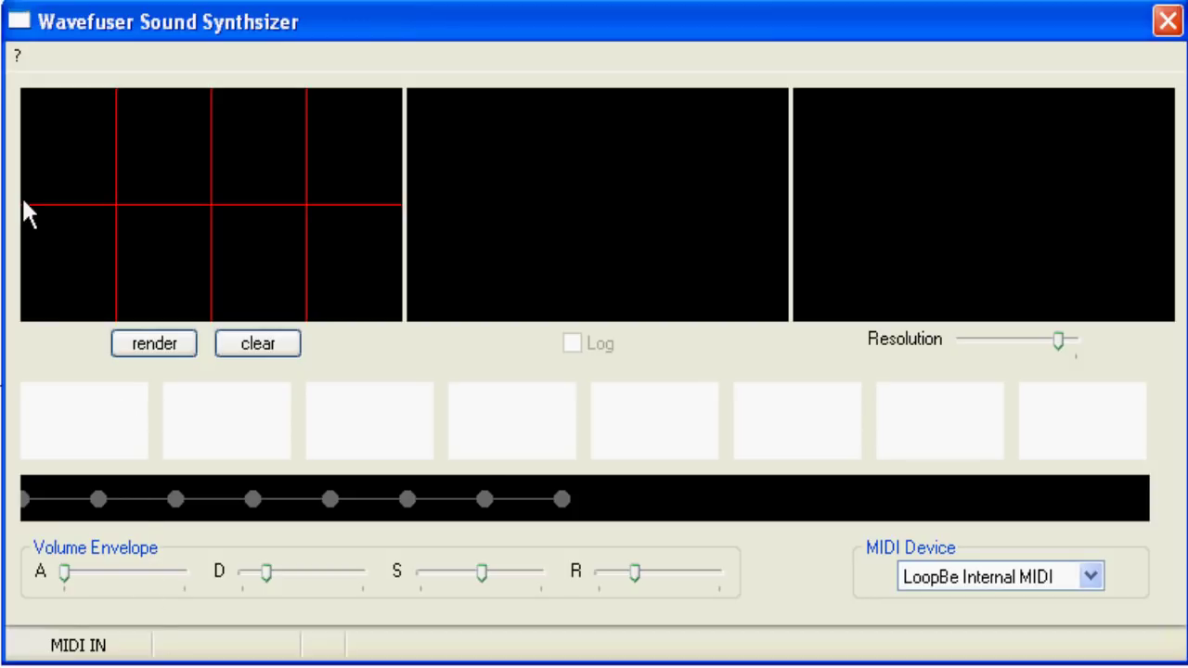
Step: Freehand-draw a waveform across the drawing grid and render it into a harmonic spectrum
{"action": "left_click_drag", "start_coordinate": [22, 203], "coordinate": [32, 184]}
{"action": "mouse_move", "coordinate": [78, 113]}
{"action": "left_mouse_down"}
{"action": "mouse_move", "coordinate": [150, 109]}
{"action": "mouse_move", "coordinate": [204, 190]}
{"action": "left_mouse_up"}
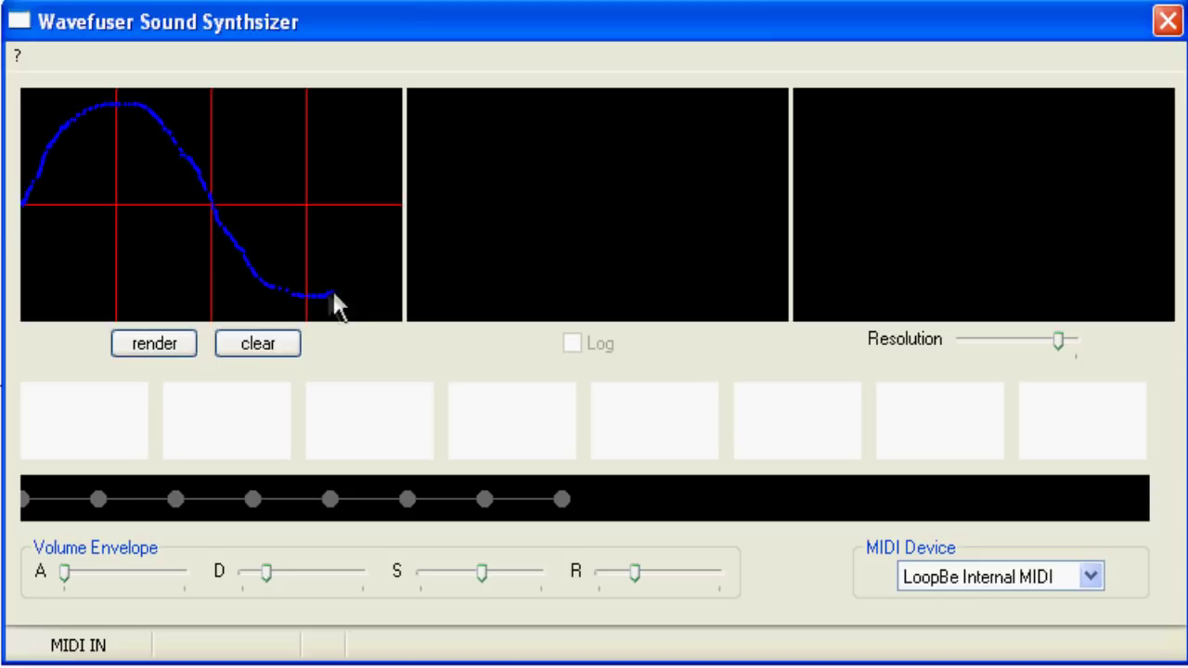
{"action": "left_click_drag", "start_coordinate": [391, 249], "coordinate": [400, 205]}
{"action": "left_click", "coordinate": [178, 348]}
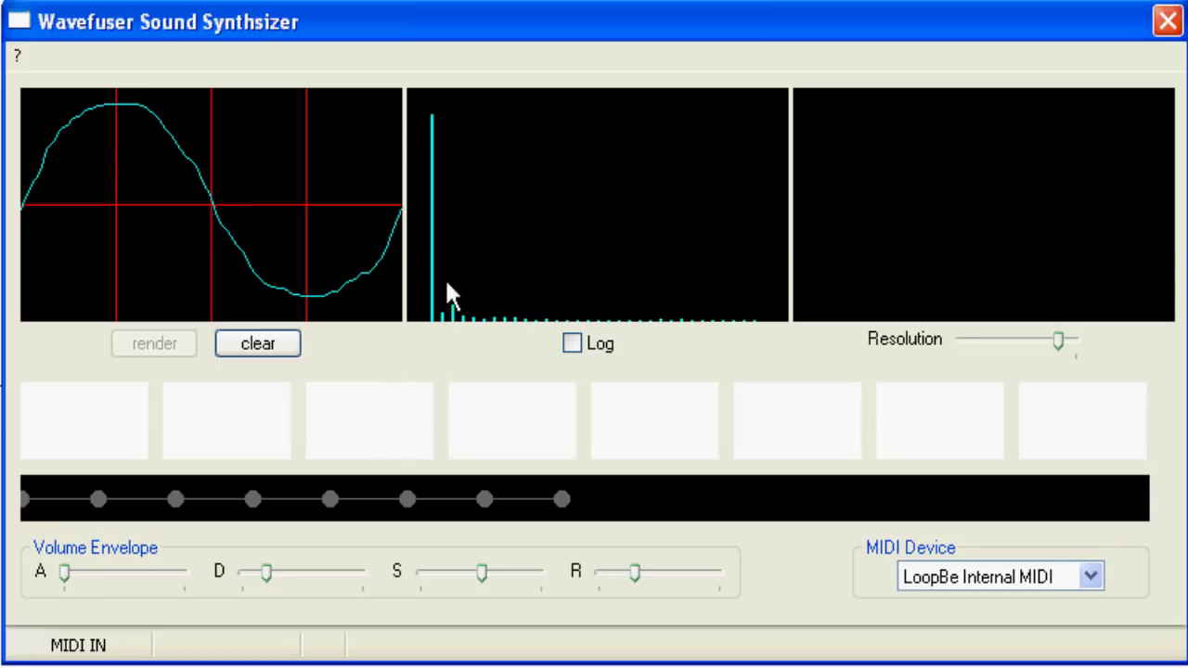
Step: Try raising harmonics two to four, then drop them and reshape the waveform back to a sine
{"action": "left_click", "coordinate": [441, 226]}
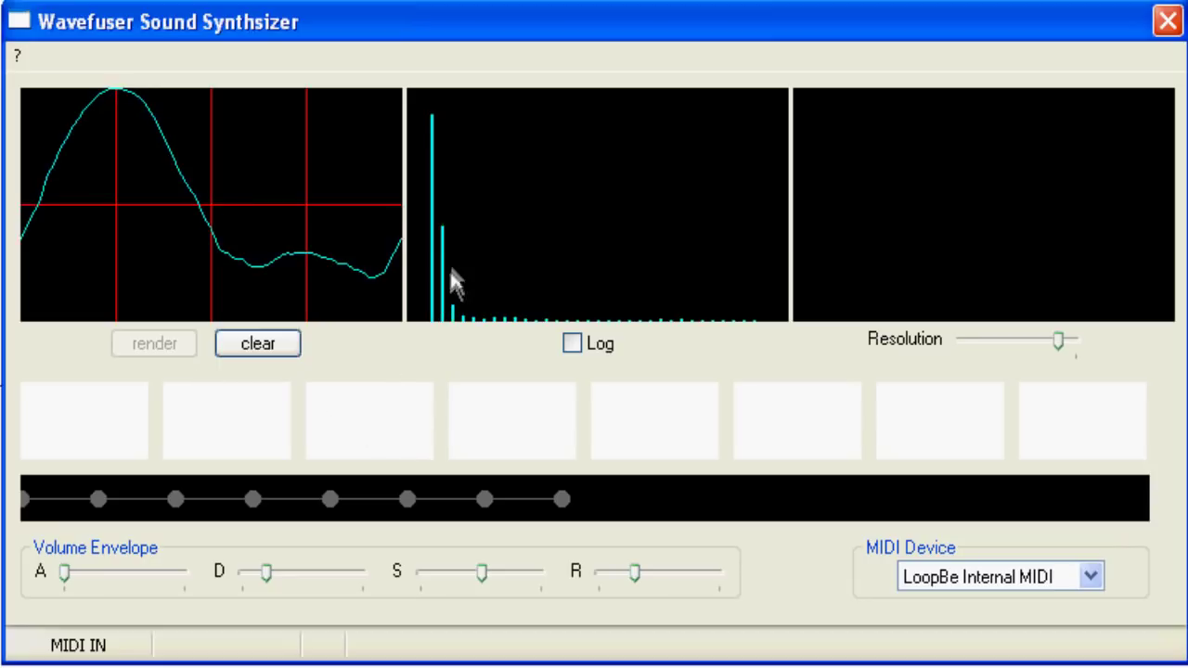
{"action": "left_click_drag", "start_coordinate": [454, 311], "coordinate": [453, 187]}
{"action": "left_click", "coordinate": [461, 298]}
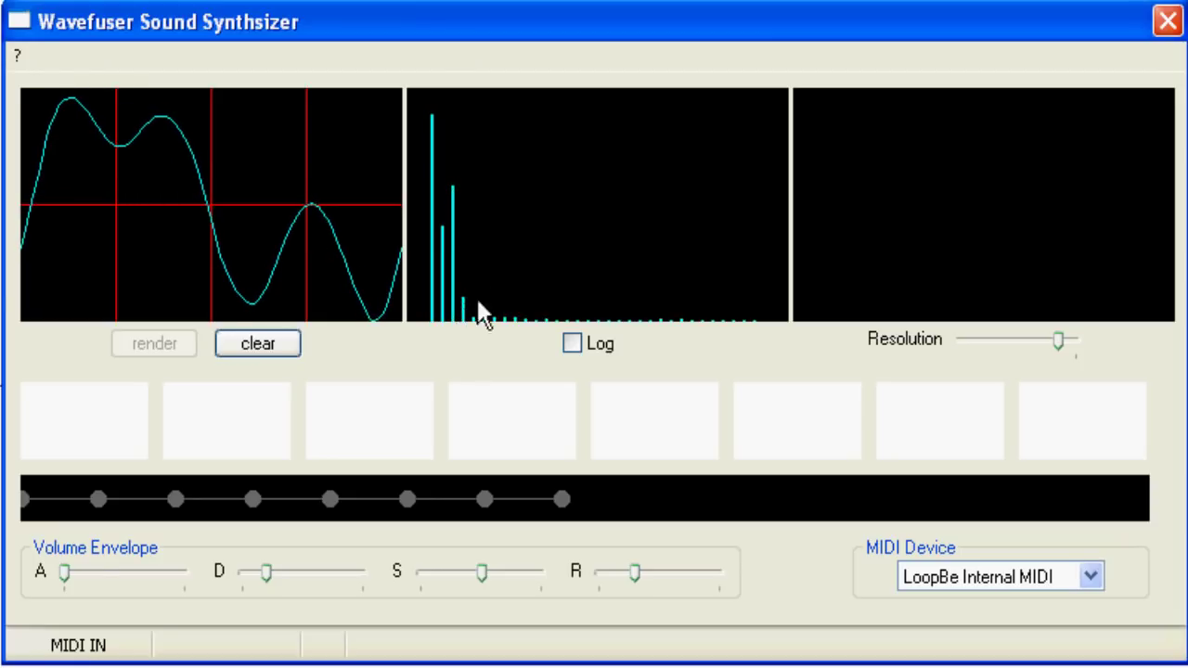
{"action": "mouse_move", "coordinate": [456, 185]}
{"action": "left_mouse_down"}
{"action": "mouse_move", "coordinate": [442, 276]}
{"action": "mouse_move", "coordinate": [451, 318]}
{"action": "mouse_move", "coordinate": [466, 321]}
{"action": "mouse_move", "coordinate": [445, 326]}
{"action": "left_mouse_up"}
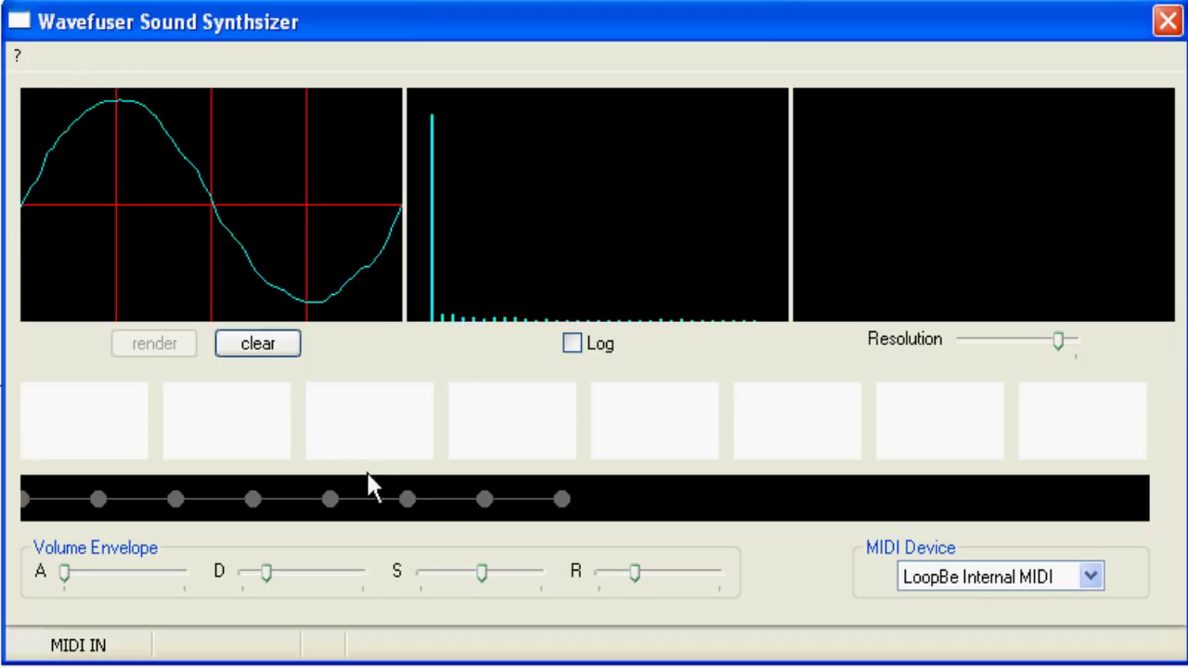
{"action": "mouse_move", "coordinate": [274, 216]}
{"action": "left_mouse_down"}
{"action": "mouse_move", "coordinate": [362, 210]}
{"action": "mouse_move", "coordinate": [297, 198]}
{"action": "left_mouse_up"}
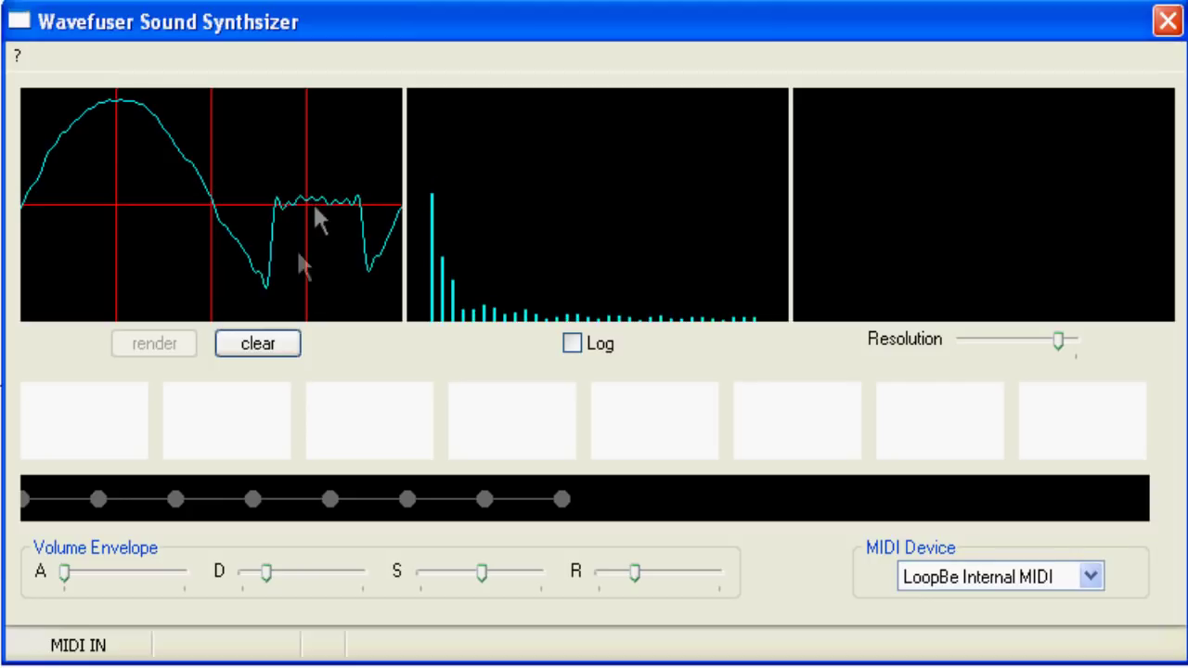
{"action": "mouse_move", "coordinate": [260, 282]}
{"action": "left_mouse_down"}
{"action": "mouse_move", "coordinate": [360, 264]}
{"action": "mouse_move", "coordinate": [297, 290]}
{"action": "mouse_move", "coordinate": [263, 270]}
{"action": "mouse_move", "coordinate": [325, 291]}
{"action": "mouse_move", "coordinate": [319, 278]}
{"action": "mouse_move", "coordinate": [360, 266]}
{"action": "mouse_move", "coordinate": [295, 299]}
{"action": "mouse_move", "coordinate": [284, 290]}
{"action": "left_mouse_up"}
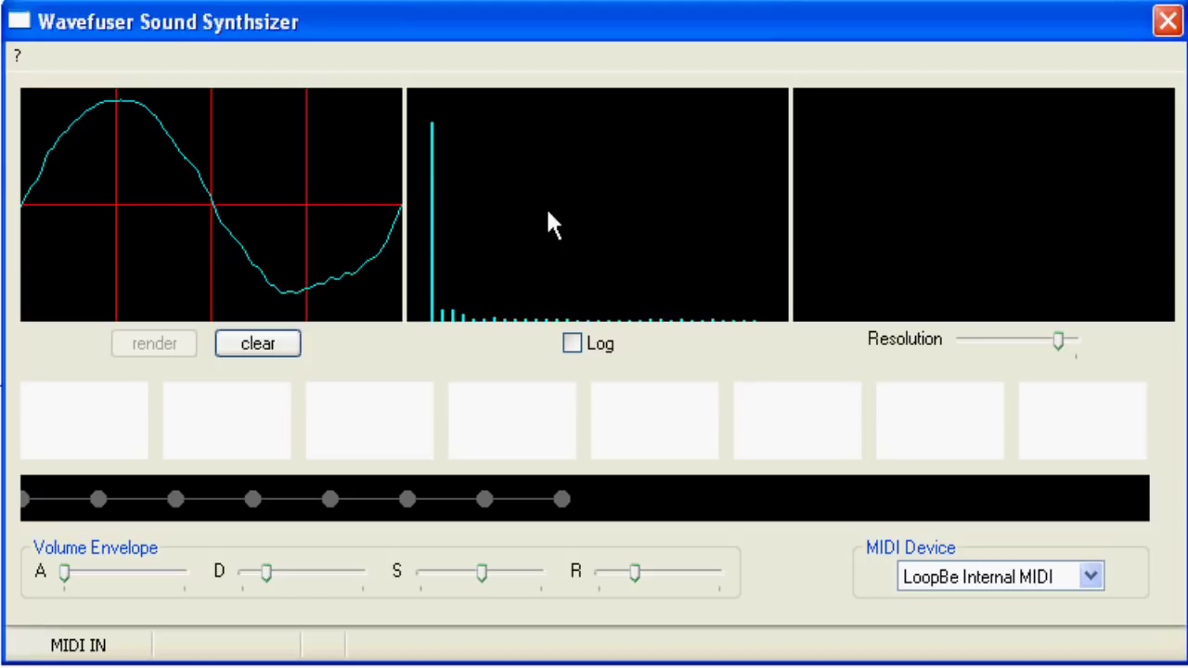
Step: Store the sine spectrum in the third wave slot and set MIDI Device to USB Audio Device
{"action": "left_click", "coordinate": [367, 414]}
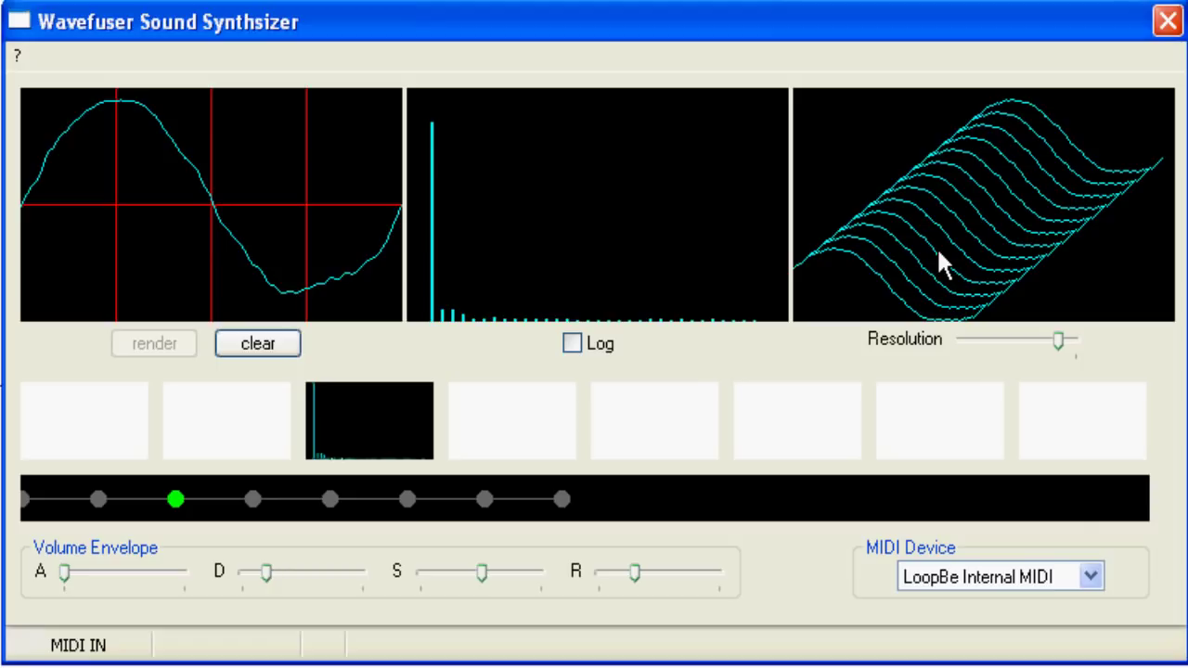
{"action": "left_click", "coordinate": [1103, 571]}
{"action": "left_click", "coordinate": [1060, 628]}
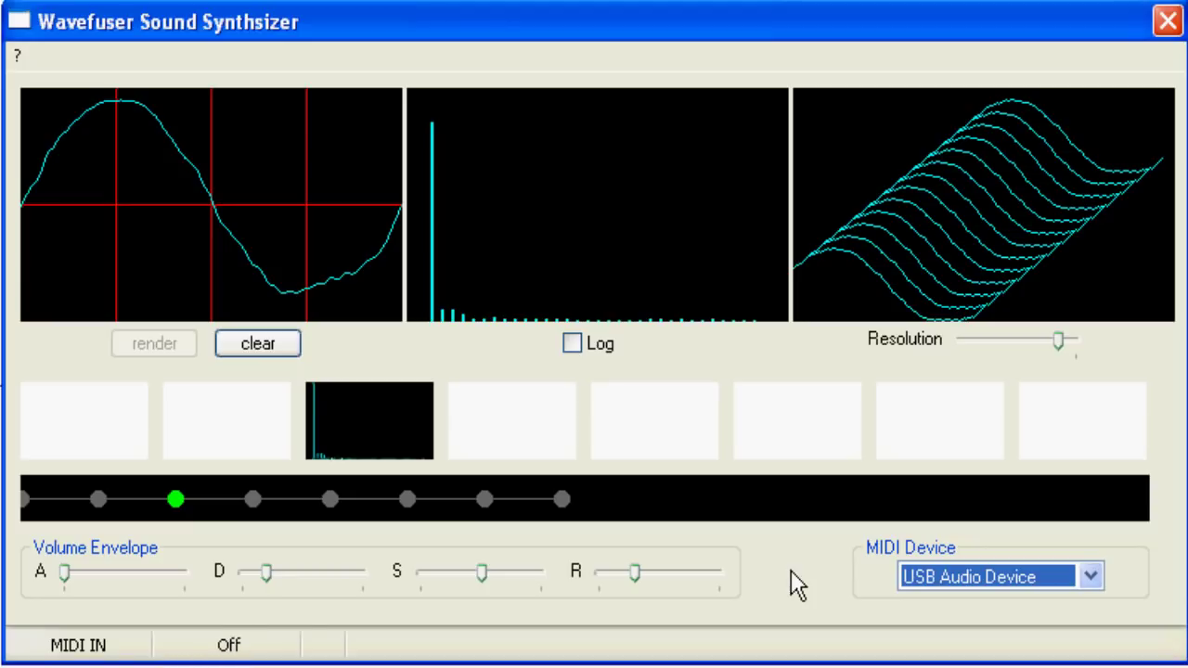
Step: Clear the grid, render a drawn sawtooth, and store its spectrum in the second wave slot
{"action": "left_click", "coordinate": [276, 344]}
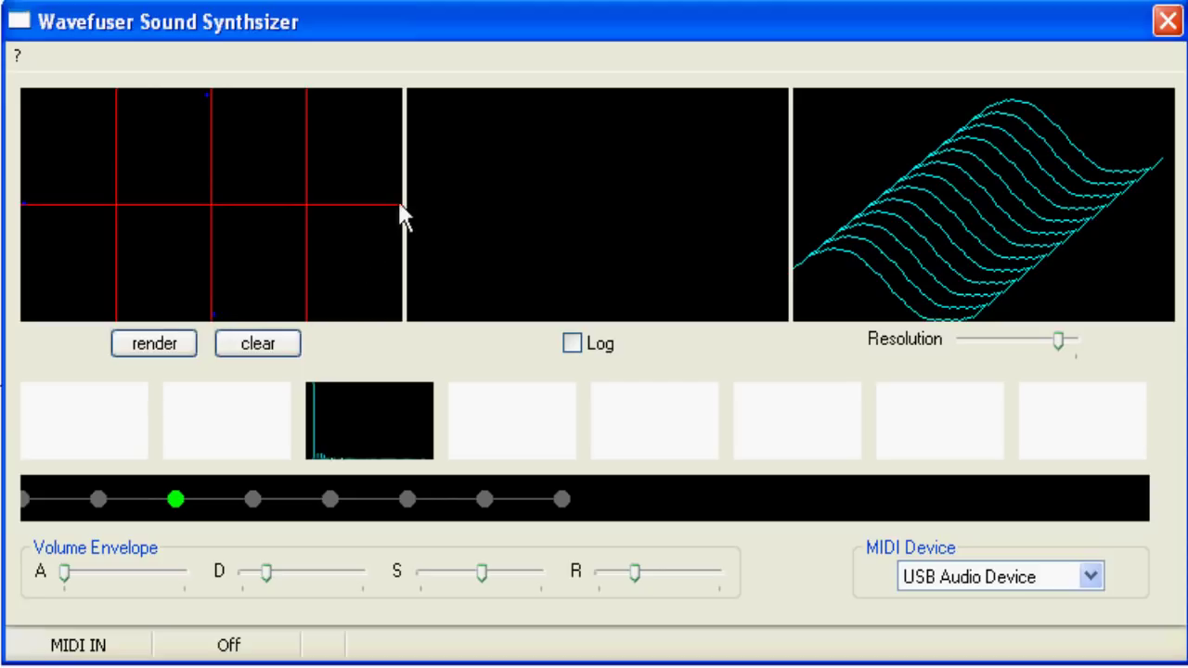
{"action": "left_click", "coordinate": [159, 348]}
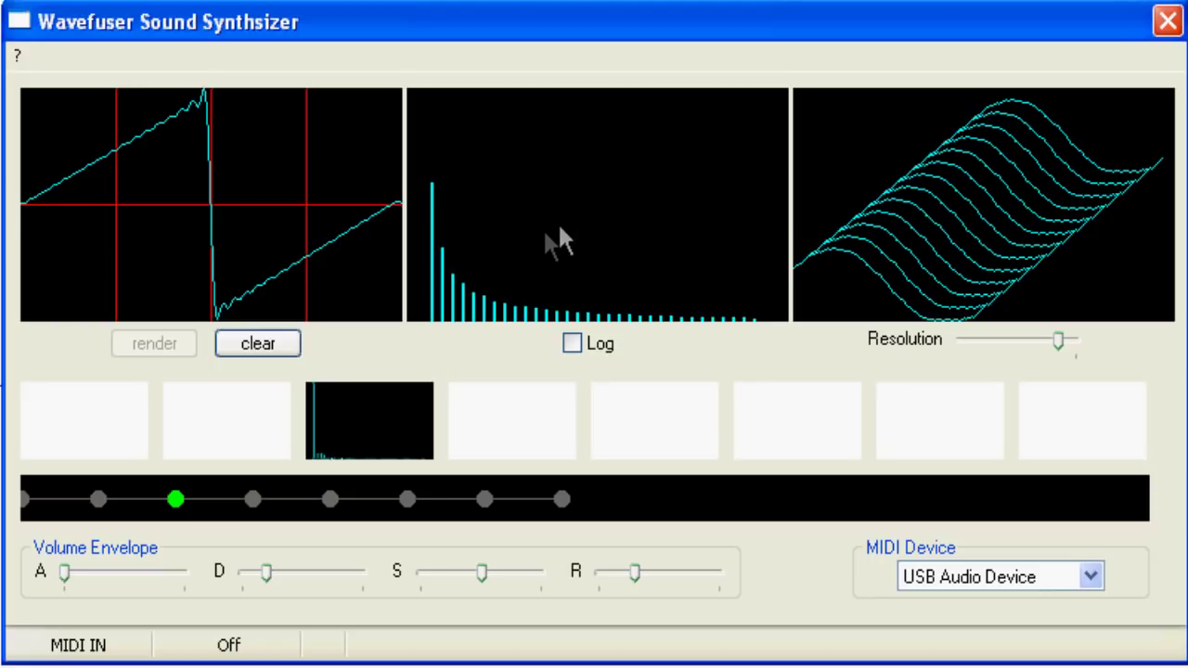
{"action": "left_click", "coordinate": [201, 422]}
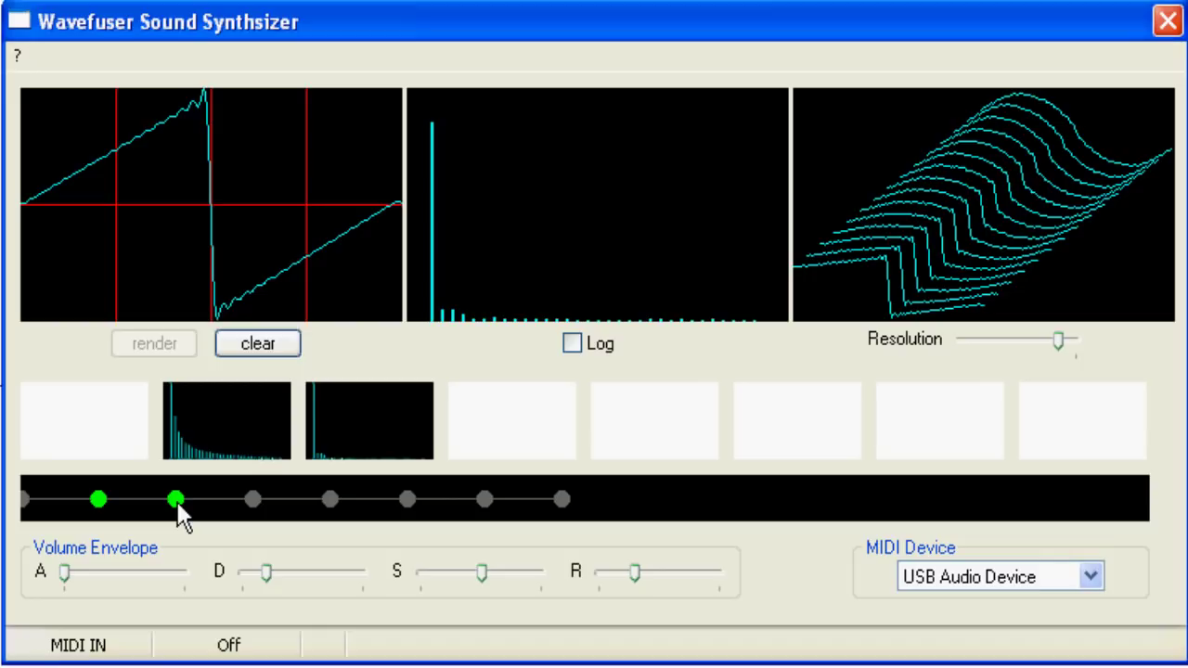
Step: Slide the second keyframe node briefly left, then well to the right on the morph timeline
{"action": "left_click_drag", "start_coordinate": [178, 504], "coordinate": [128, 505]}
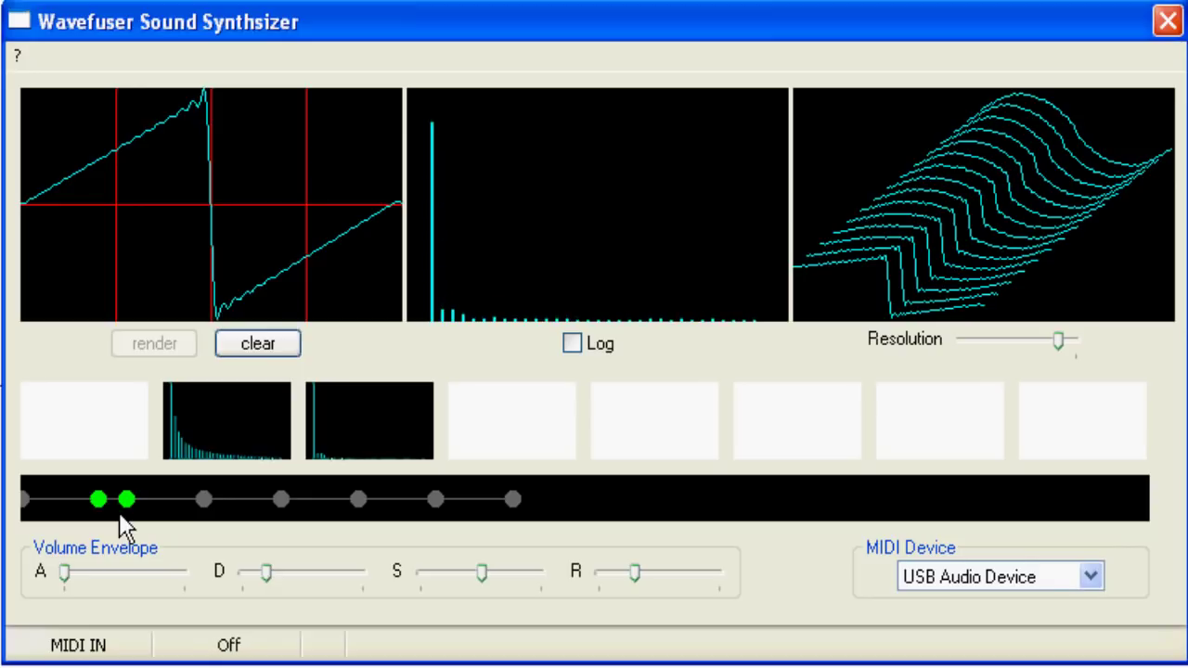
{"action": "left_click_drag", "start_coordinate": [130, 512], "coordinate": [352, 524]}
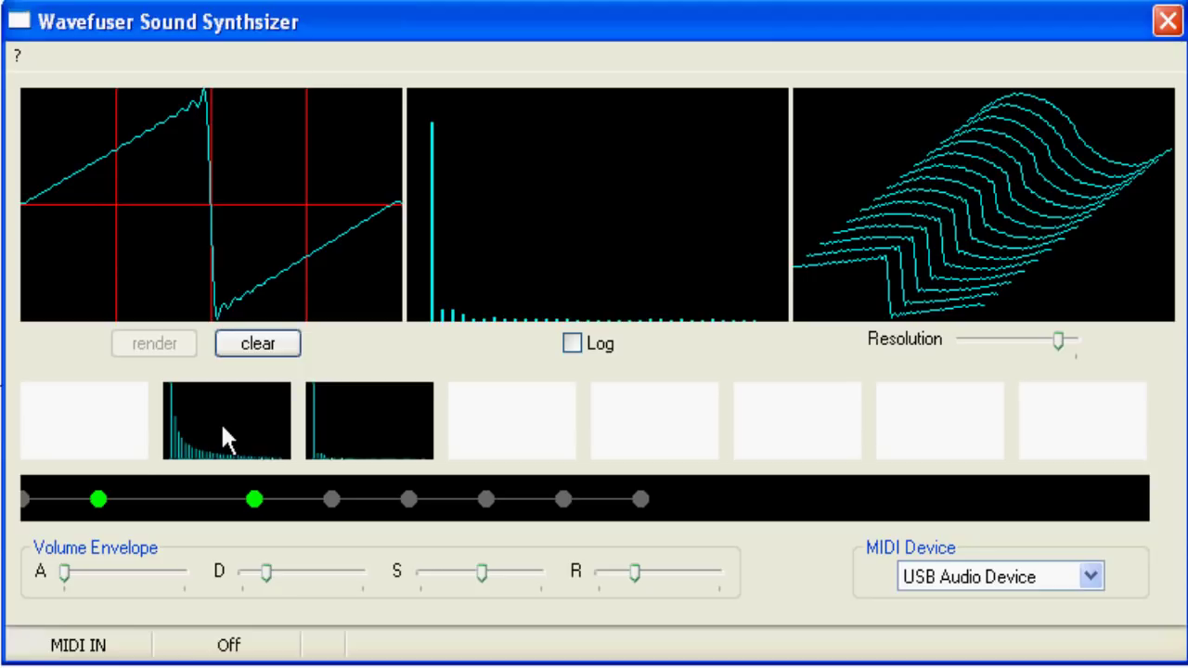
Step: Load the sawtooth spectrum, draw a bell-shaped harmonic hump, and store it in the third slot
{"action": "left_click_drag", "start_coordinate": [220, 421], "coordinate": [513, 223]}
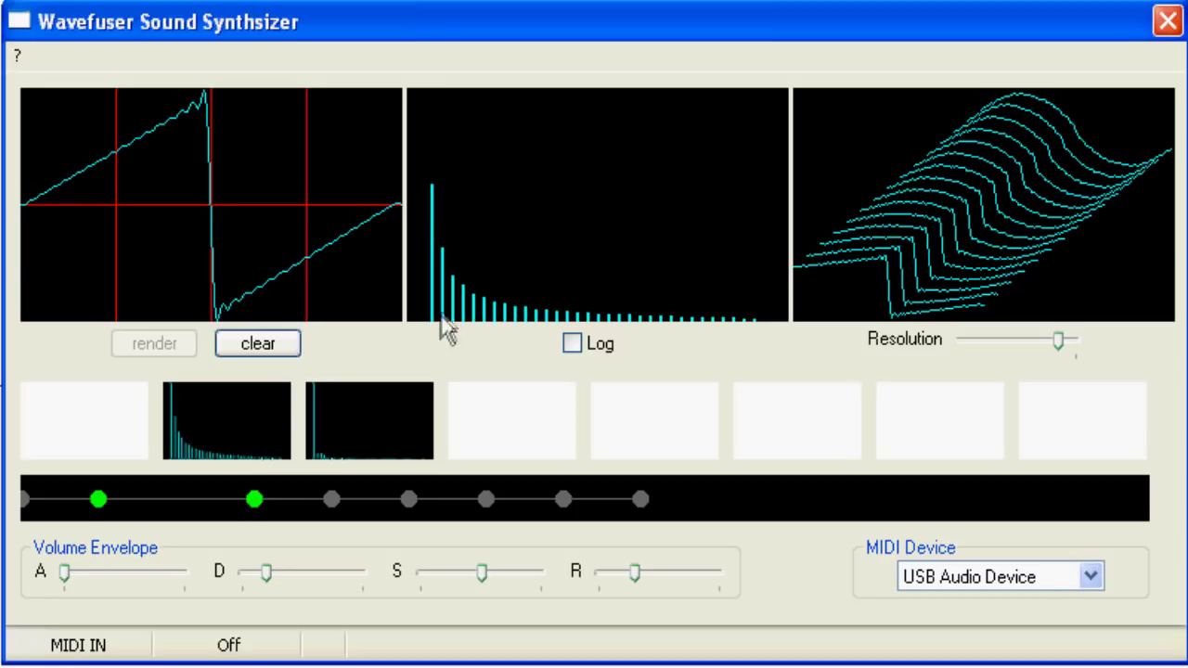
{"action": "mouse_move", "coordinate": [432, 326]}
{"action": "left_mouse_down"}
{"action": "mouse_move", "coordinate": [517, 305]}
{"action": "mouse_move", "coordinate": [624, 317]}
{"action": "left_mouse_up"}
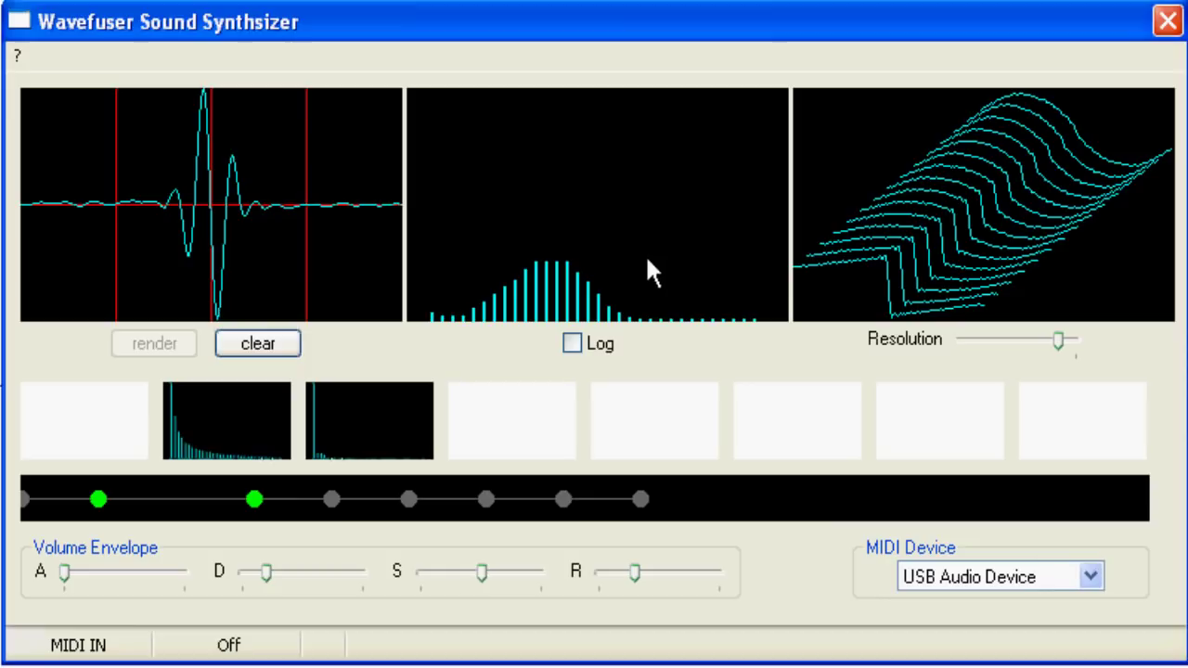
{"action": "left_click", "coordinate": [532, 435]}
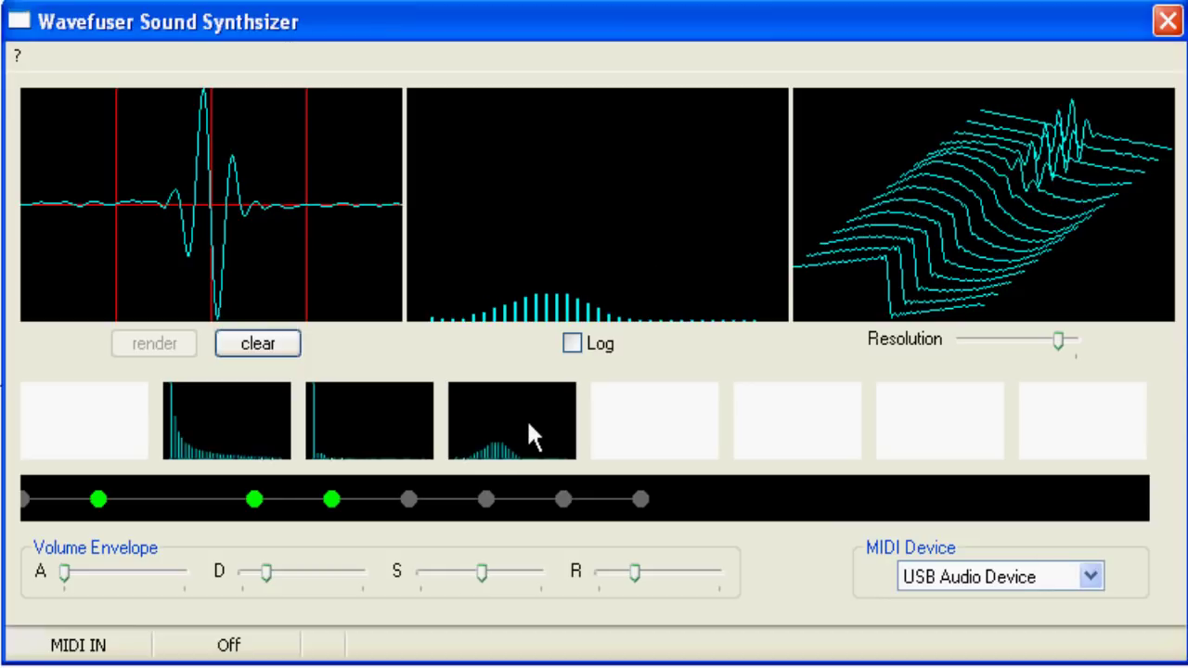
{"action": "left_click_drag", "start_coordinate": [522, 418], "coordinate": [361, 424]}
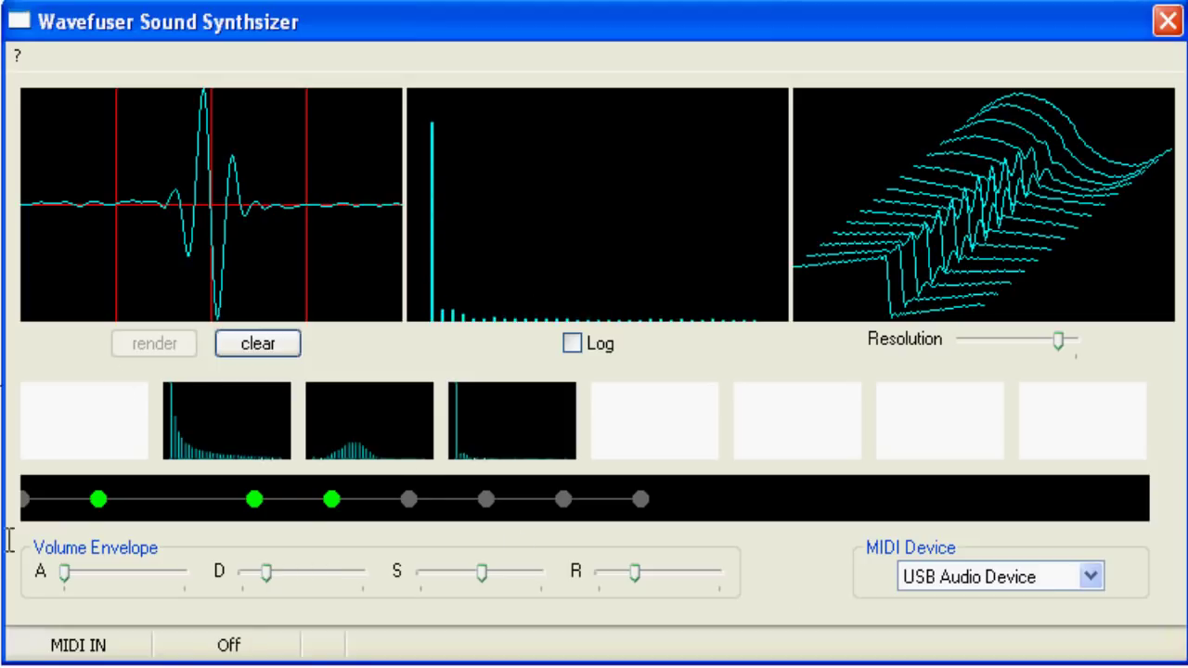
Step: Pull later timeline nodes closer, then place the sine keyframe in slot seven and the bell in slot four
{"action": "left_click_drag", "start_coordinate": [256, 507], "coordinate": [180, 522]}
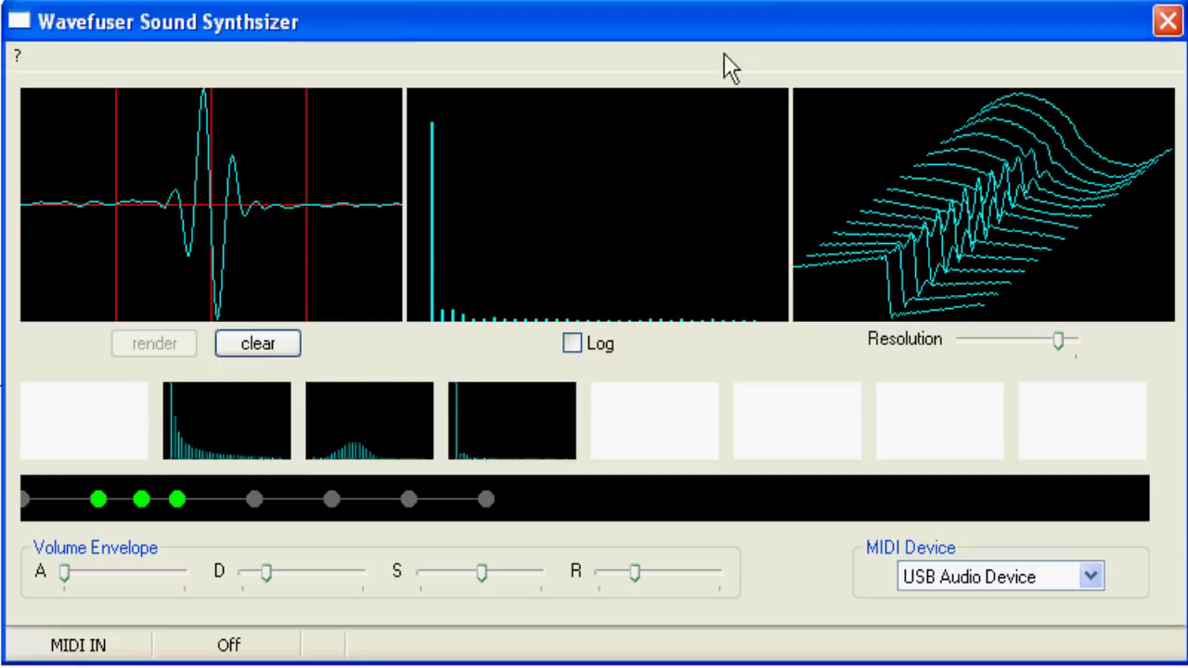
{"action": "left_click_drag", "start_coordinate": [511, 431], "coordinate": [897, 425]}
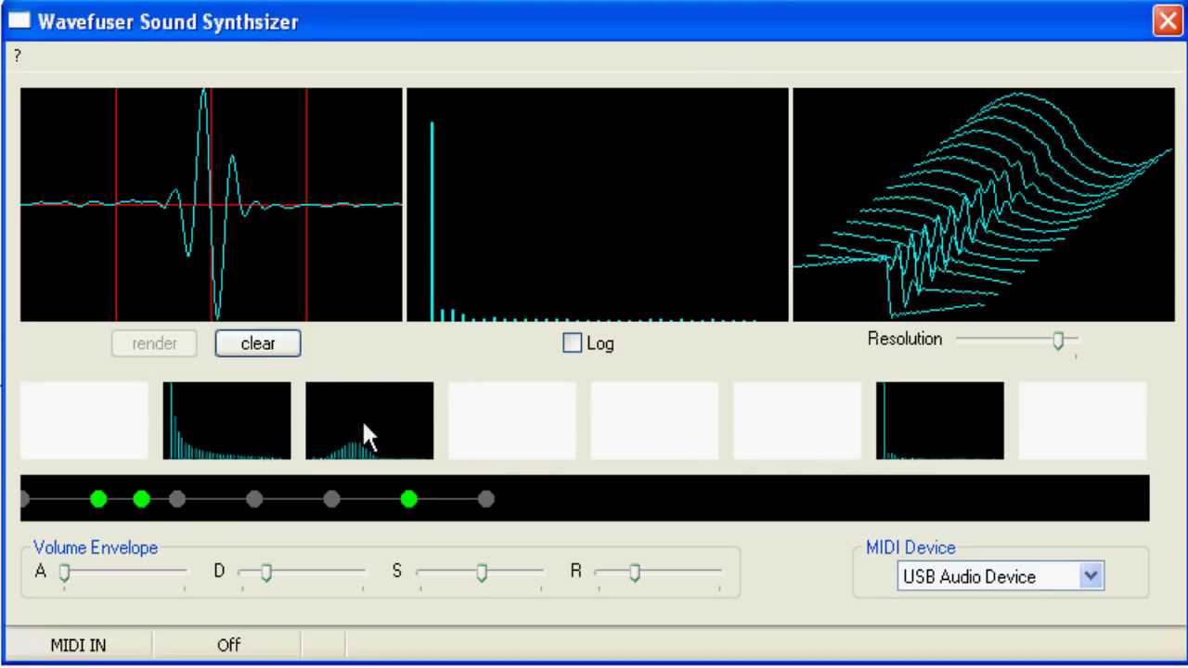
{"action": "left_click_drag", "start_coordinate": [401, 429], "coordinate": [492, 444]}
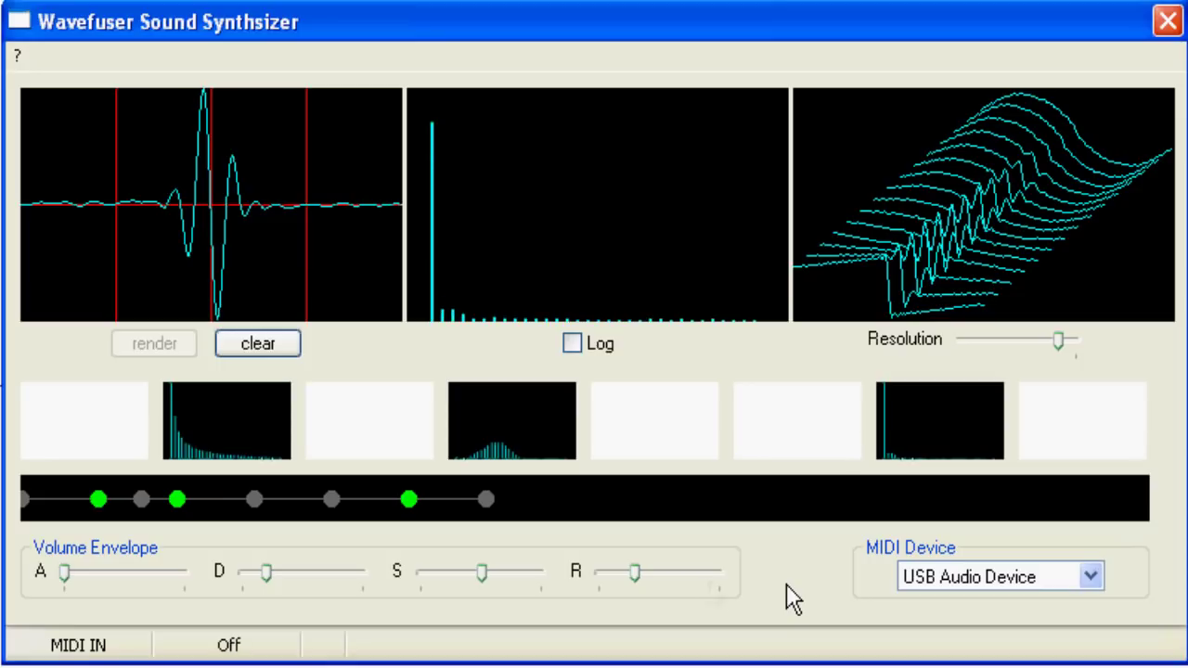
Step: Empty slot seven and arrange the sawtooth in slot two with the bell in slot three
{"action": "left_click", "coordinate": [921, 417]}
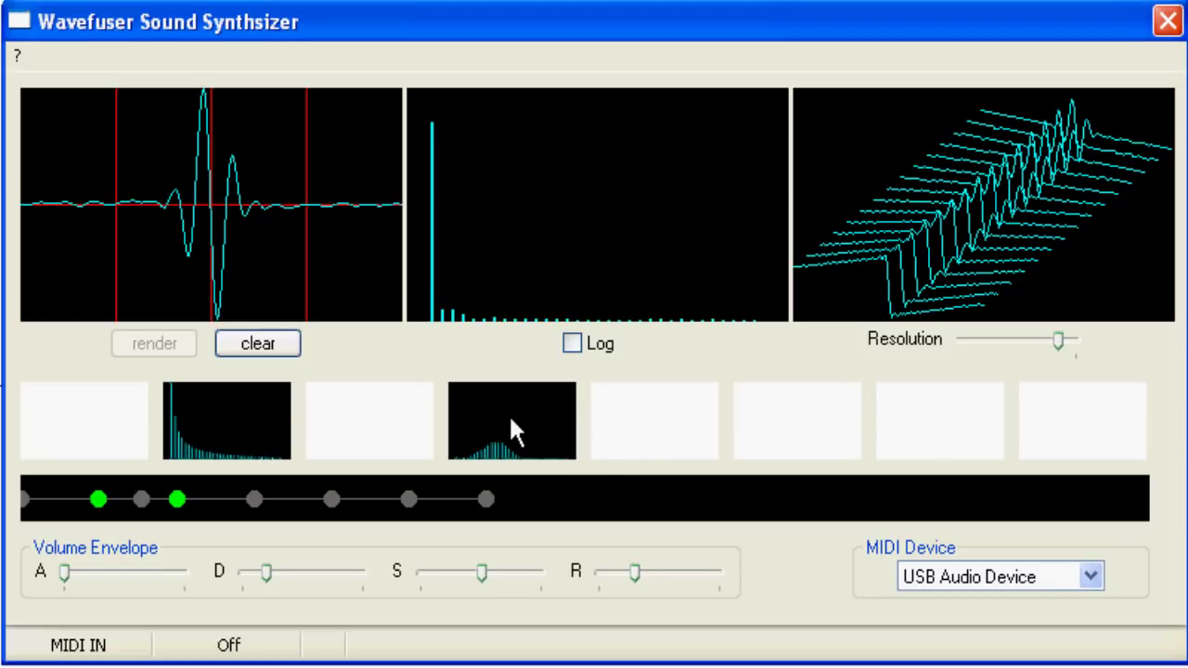
{"action": "left_click_drag", "start_coordinate": [508, 414], "coordinate": [269, 461]}
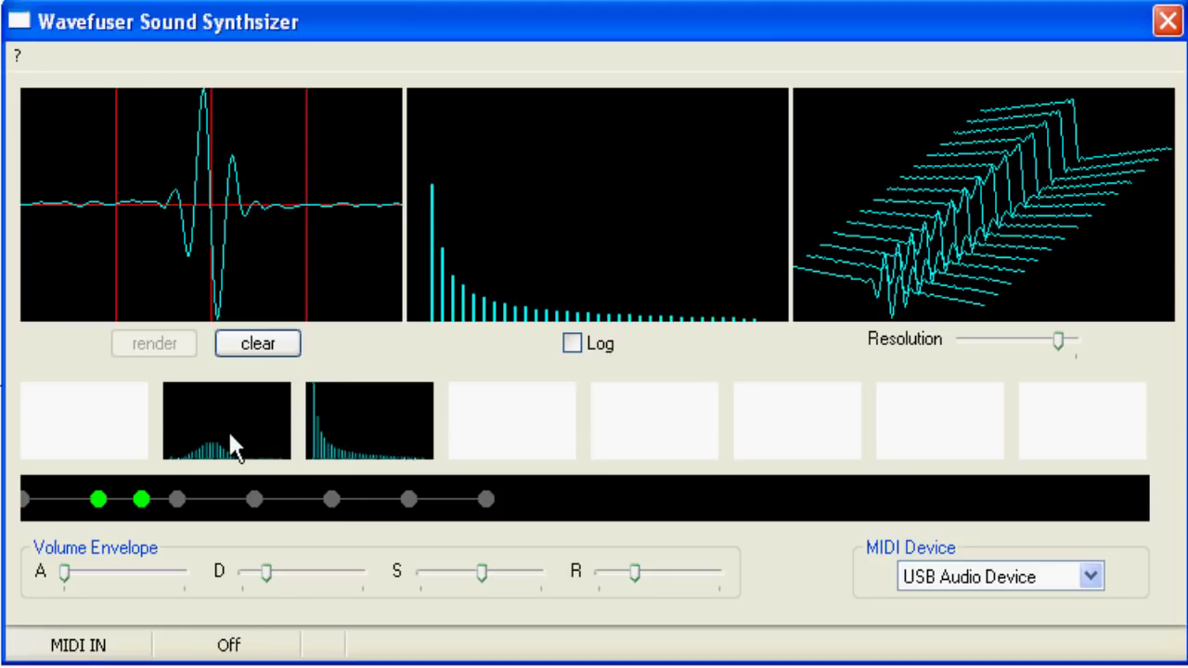
{"action": "left_click_drag", "start_coordinate": [227, 429], "coordinate": [354, 426]}
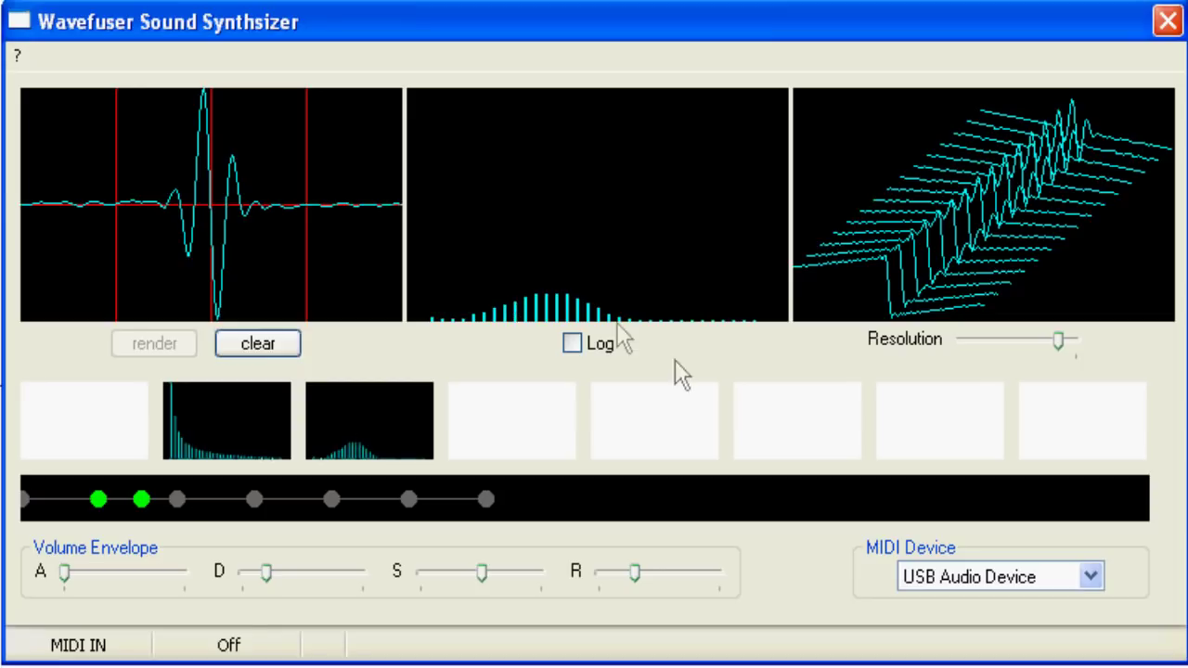
Step: Swap the keyframes so the bell leads in slot two, and lower 3D Resolution to few slices
{"action": "left_click_drag", "start_coordinate": [1059, 339], "coordinate": [1076, 357]}
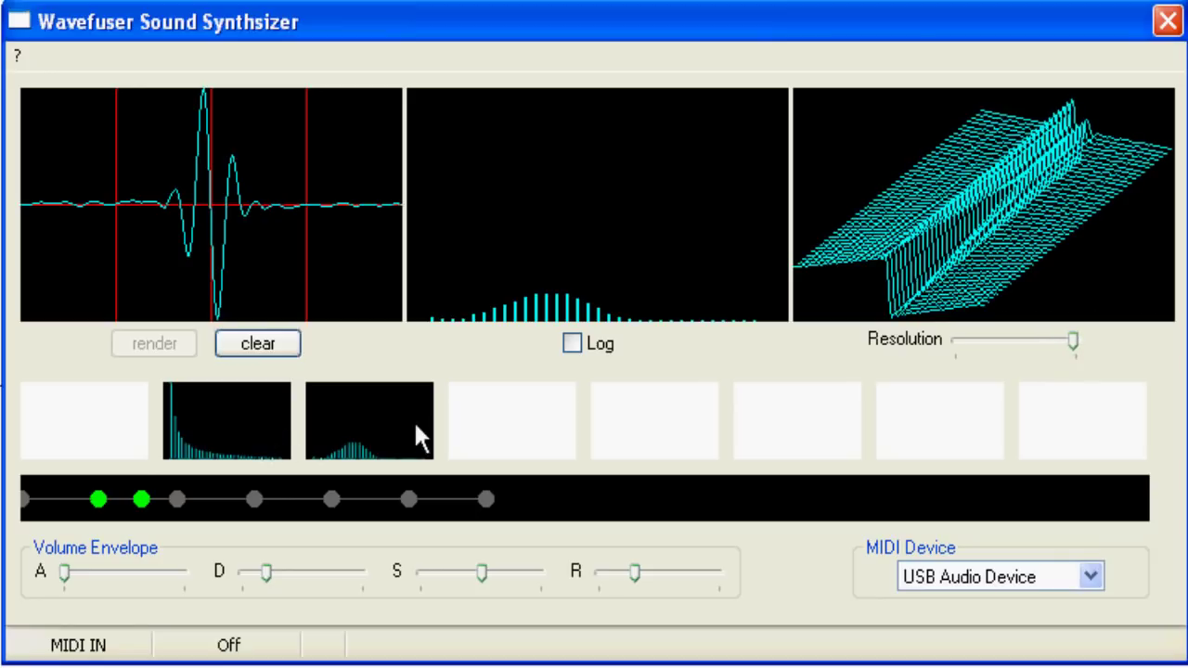
{"action": "left_click_drag", "start_coordinate": [383, 421], "coordinate": [249, 426]}
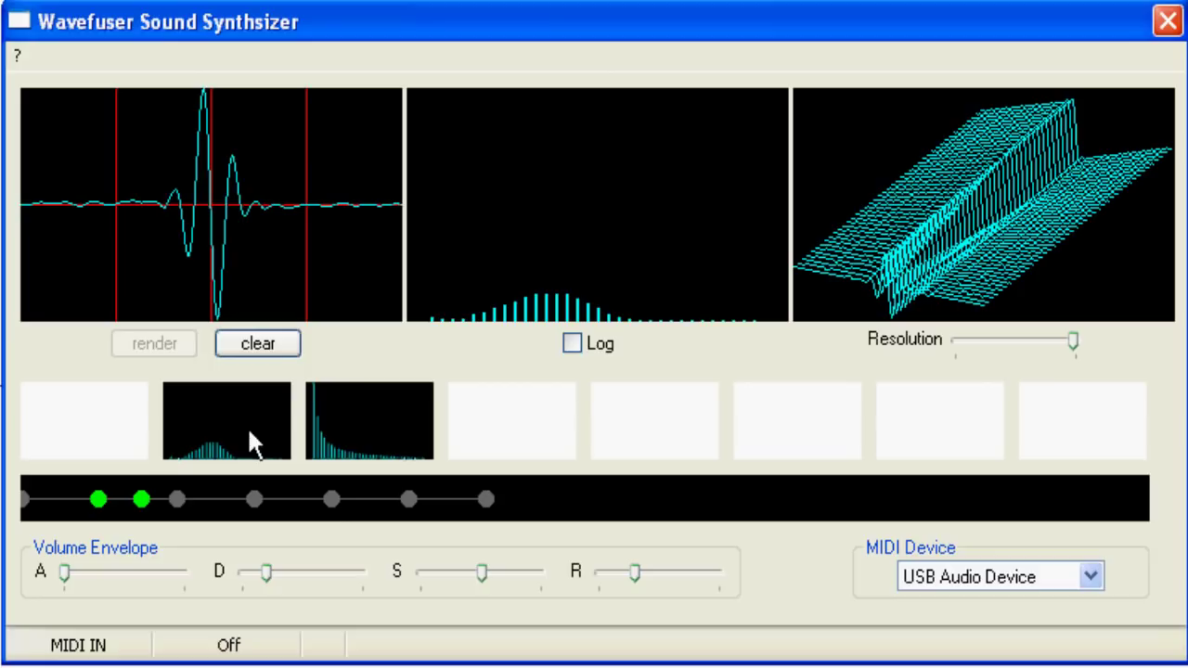
{"action": "left_click_drag", "start_coordinate": [1072, 350], "coordinate": [1014, 376]}
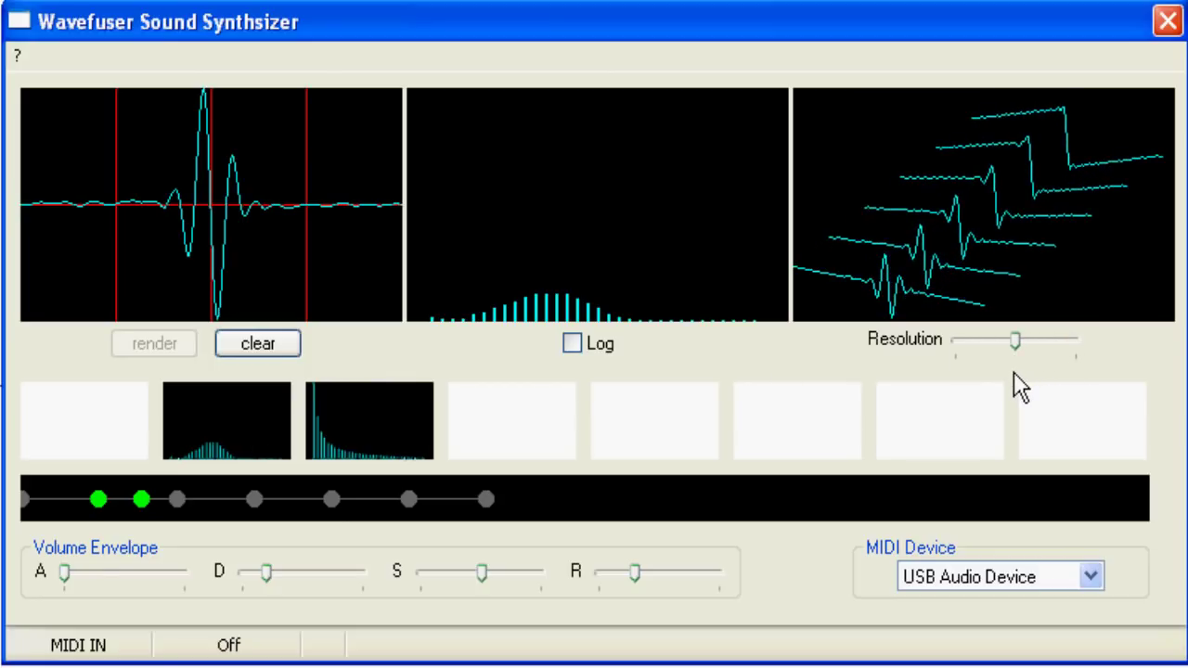